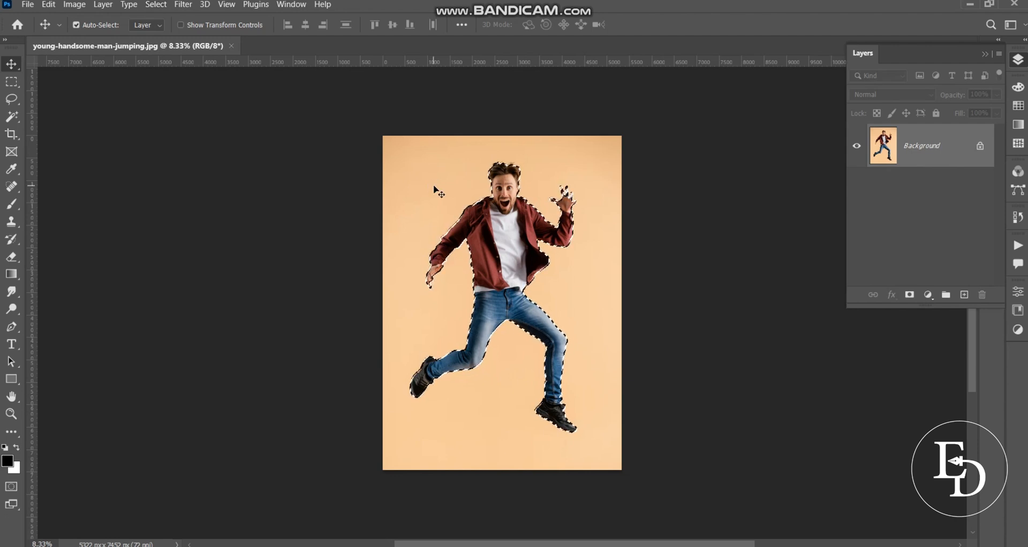
Copy the selected man onto a new layer and delete the Background layer
key(ctrl+j)
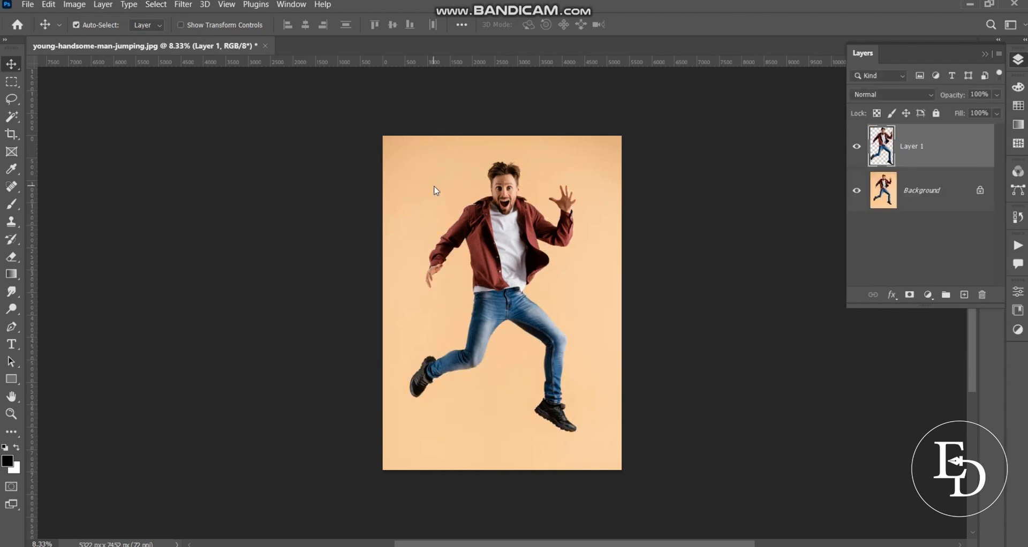
click(908, 206)
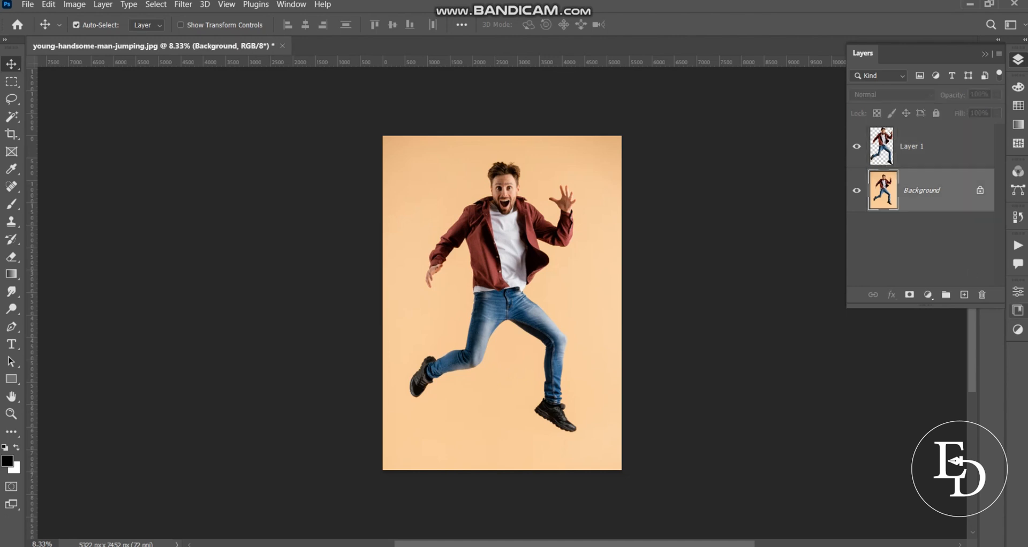
click(982, 295)
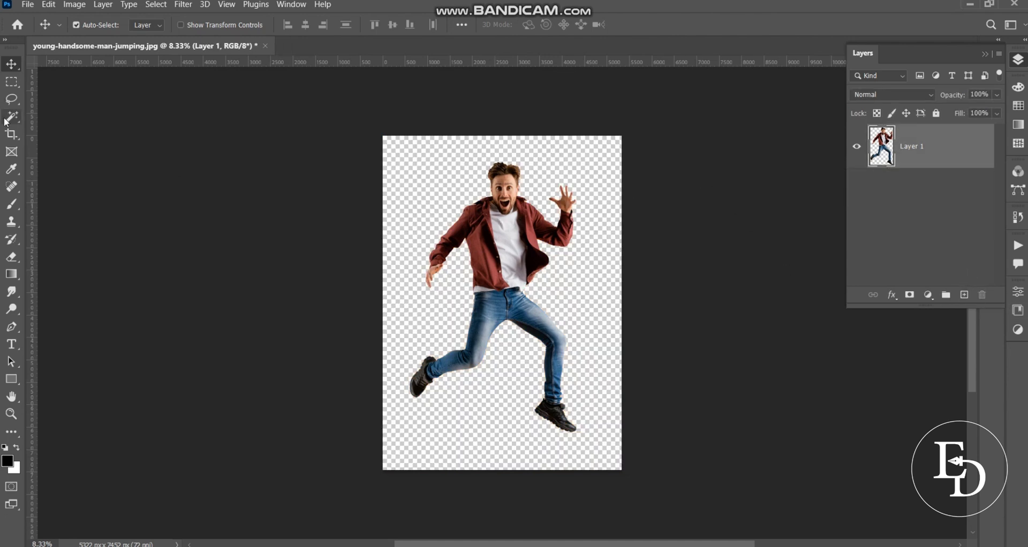
Crop the canvas tightly around the man's upper body, cutting off the legs below the upper thighs
click(11, 134)
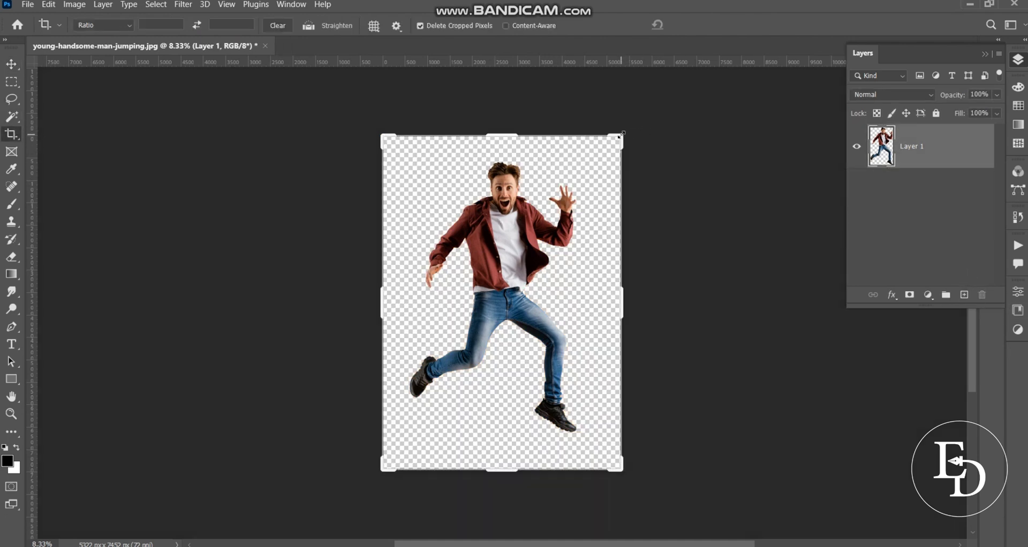
drag(621, 135, 605, 152)
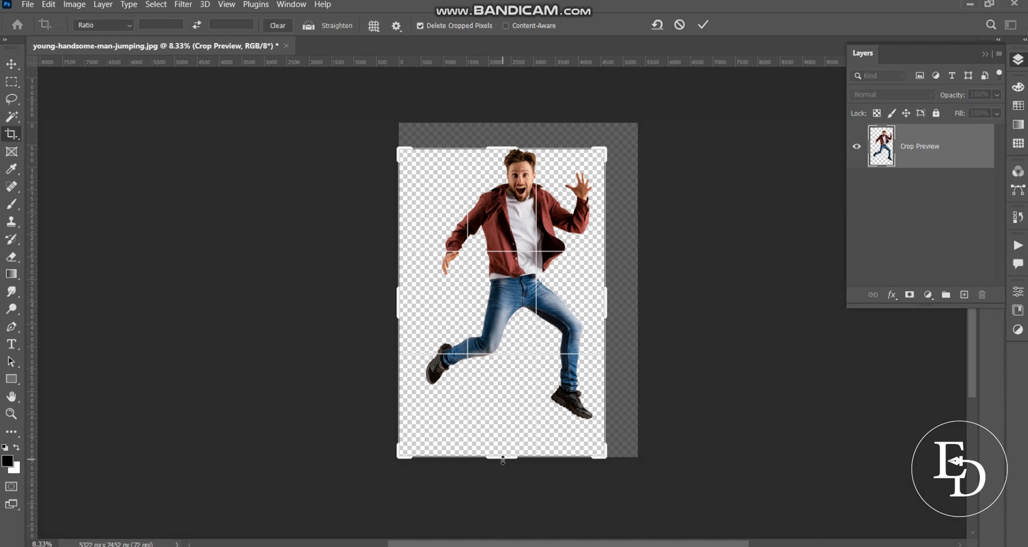
drag(503, 460, 504, 384)
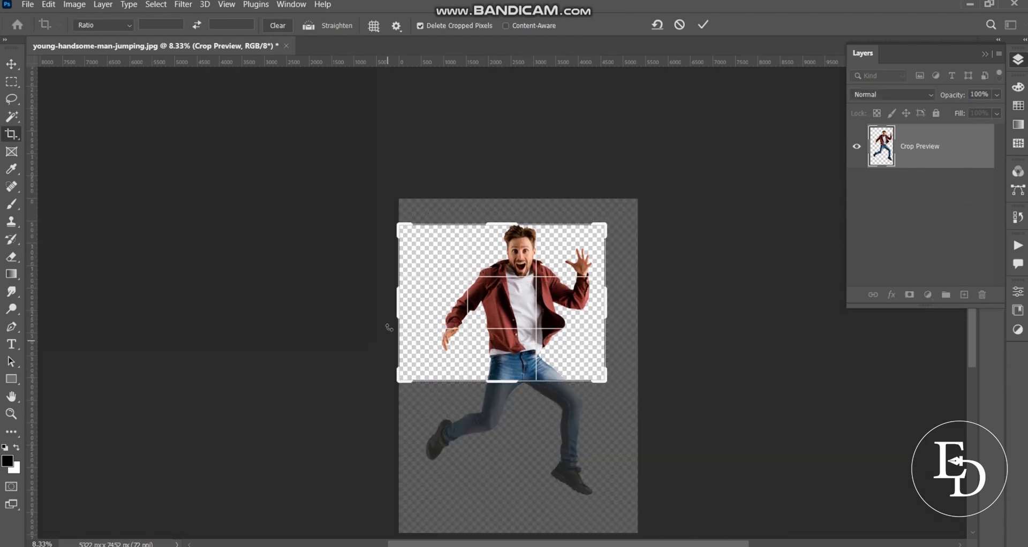
mouse_move(395, 303)
mouse_down()
mouse_move(415, 303)
mouse_move(400, 303)
mouse_up()
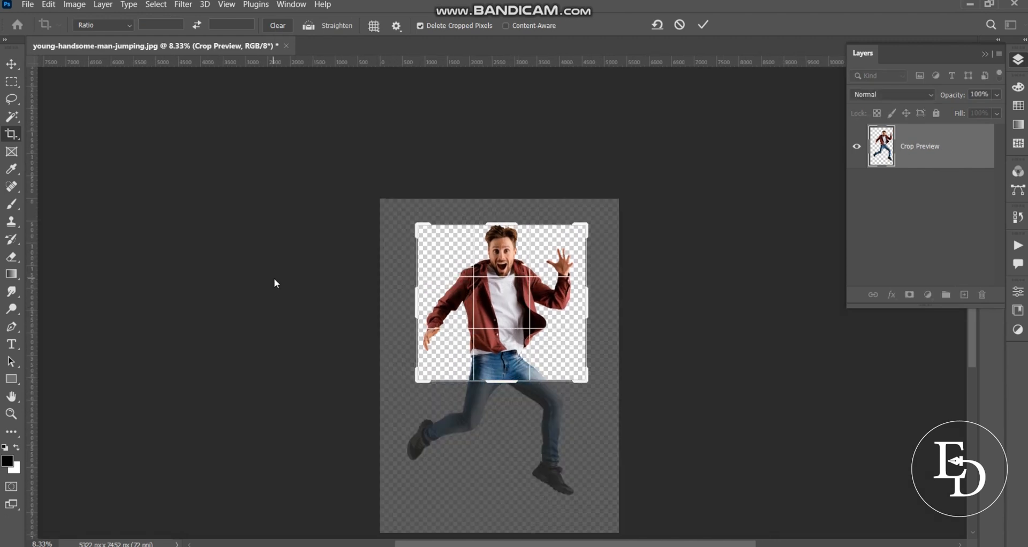
click(705, 24)
Add a Gradient Fill layer using the Black, White preset from the Basics group
key(z)
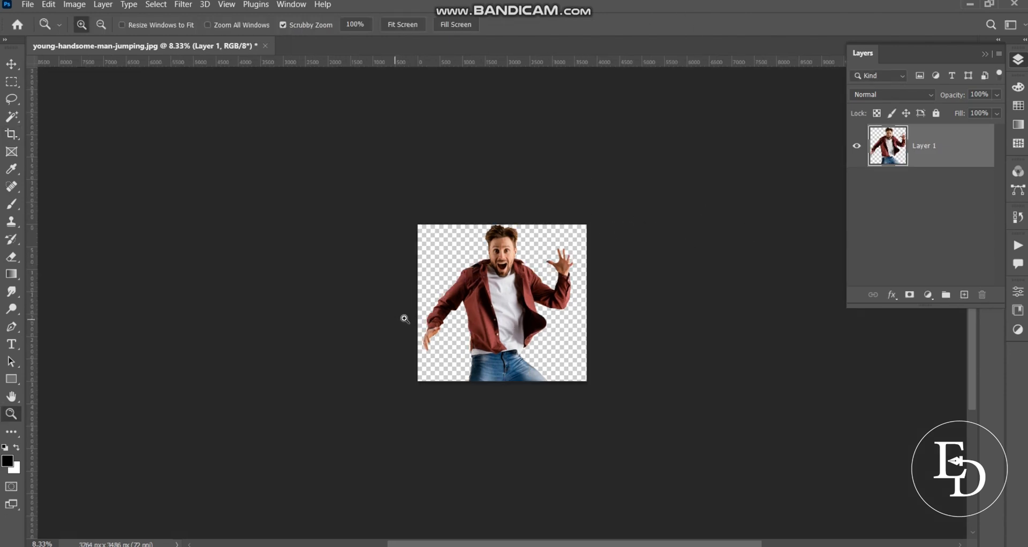
drag(423, 320, 467, 327)
drag(546, 333, 449, 341)
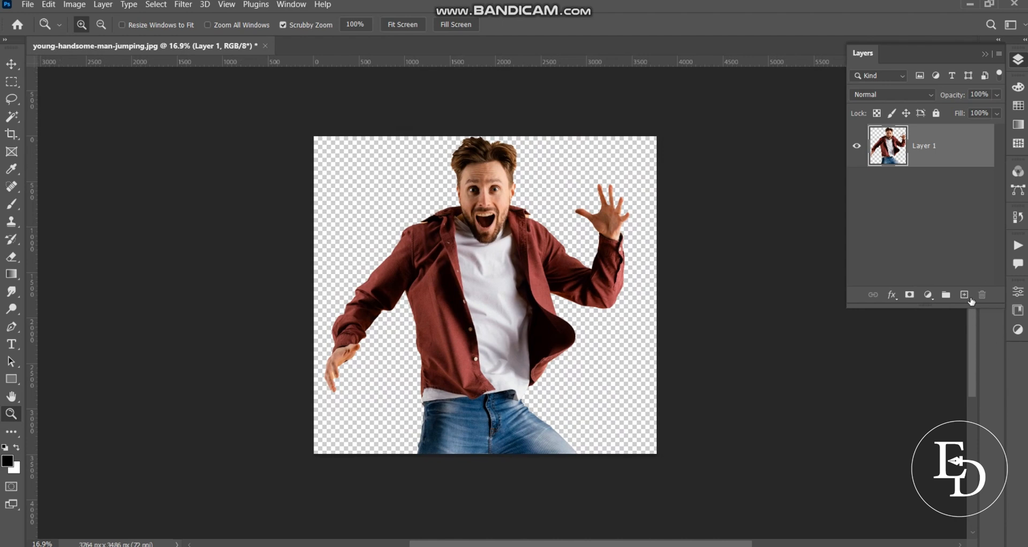
click(927, 295)
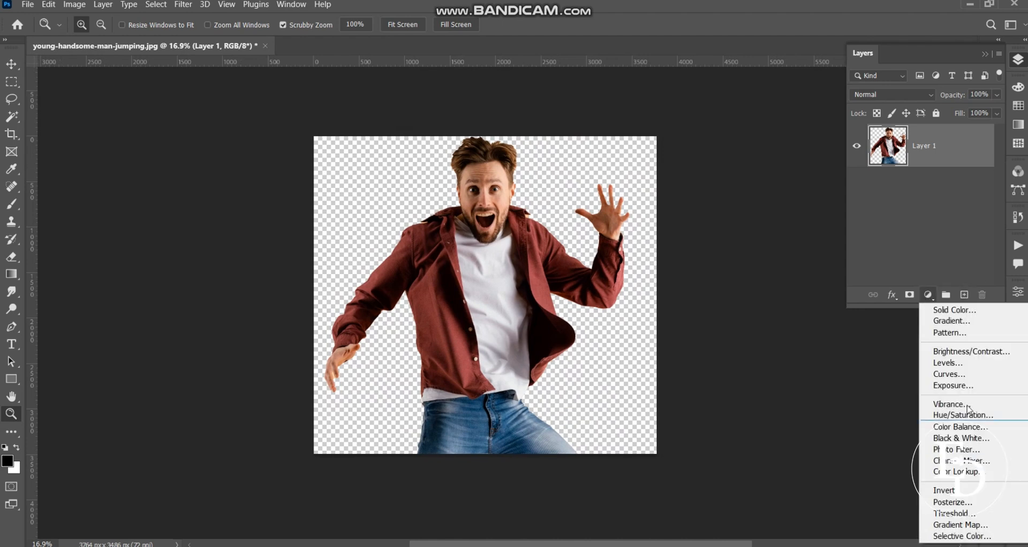
click(951, 320)
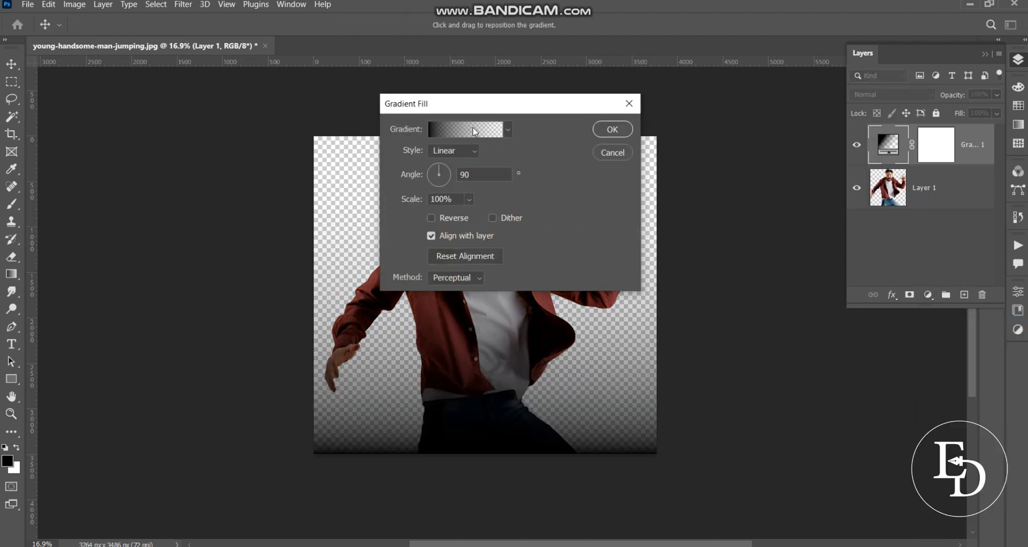
click(475, 132)
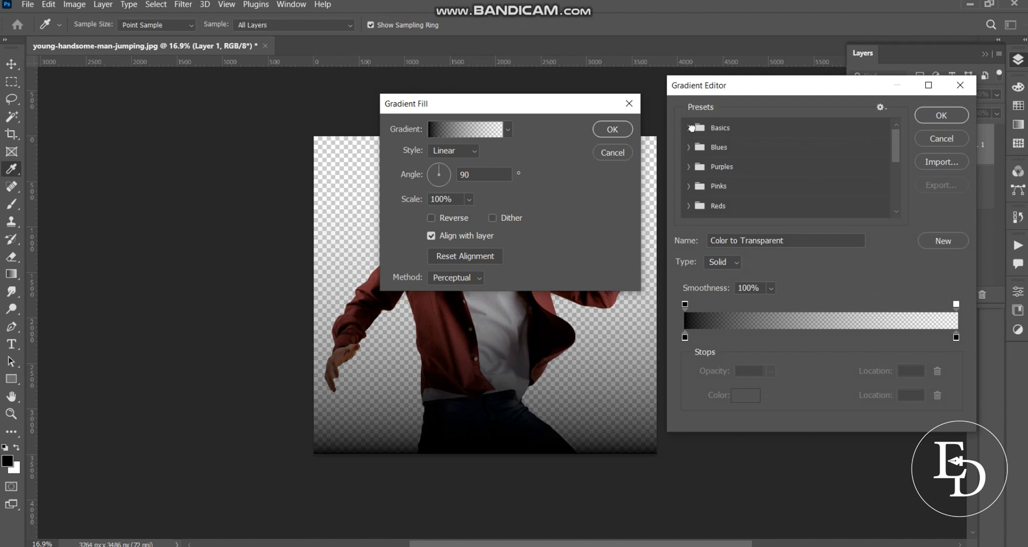
click(691, 128)
click(705, 150)
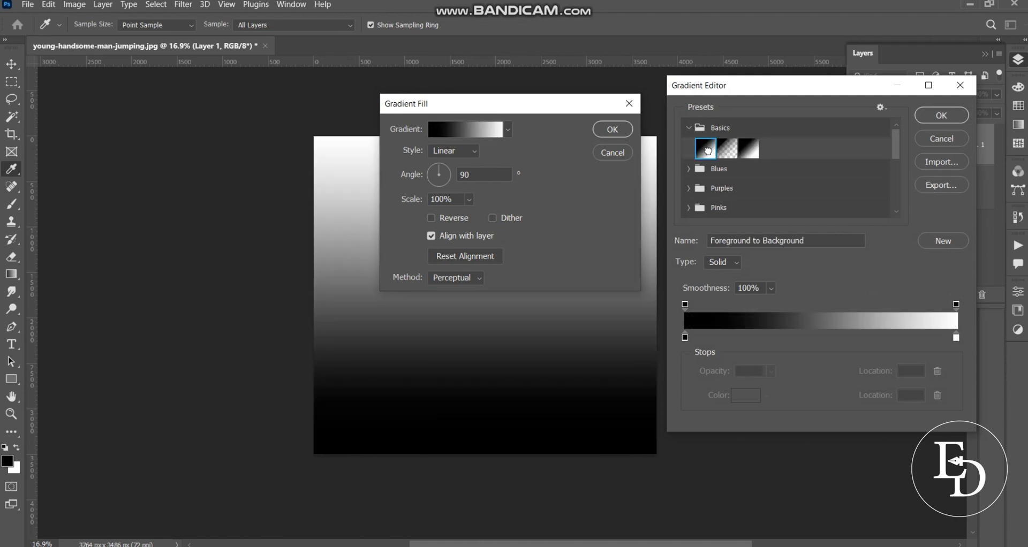
click(748, 149)
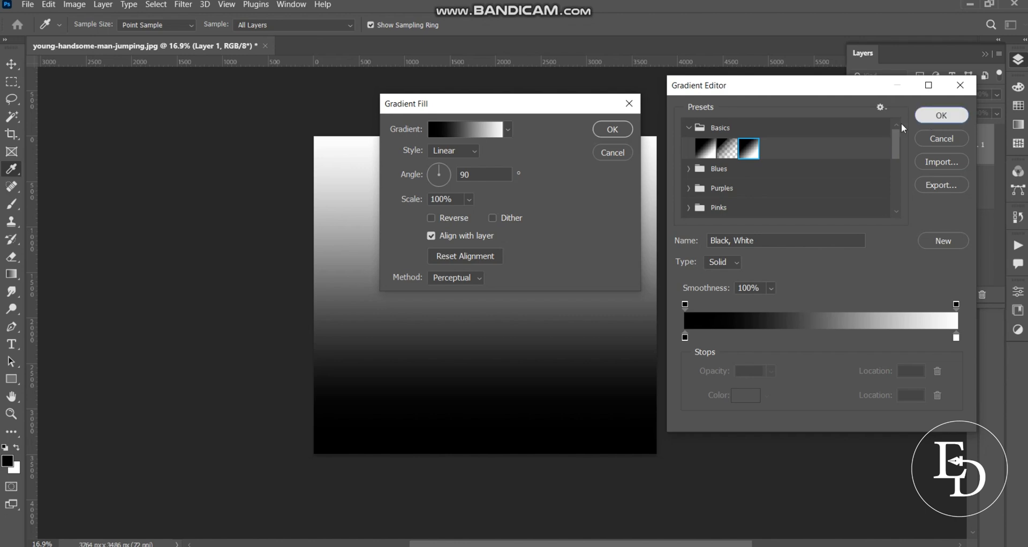
click(941, 115)
Make the gradient fill Radial and reversed with a 250% scale, and place its layer beneath Layer 1
click(453, 155)
click(442, 175)
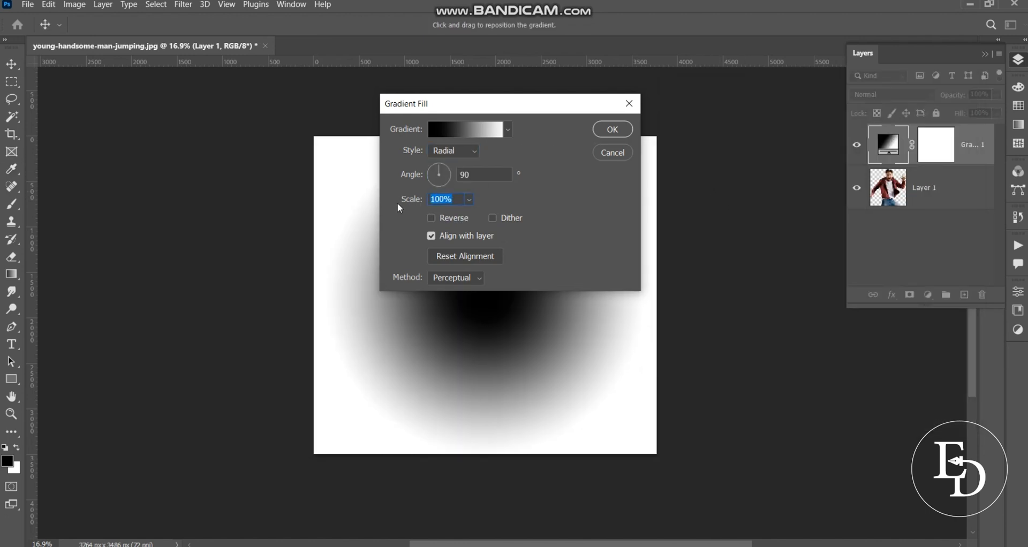
text(250)
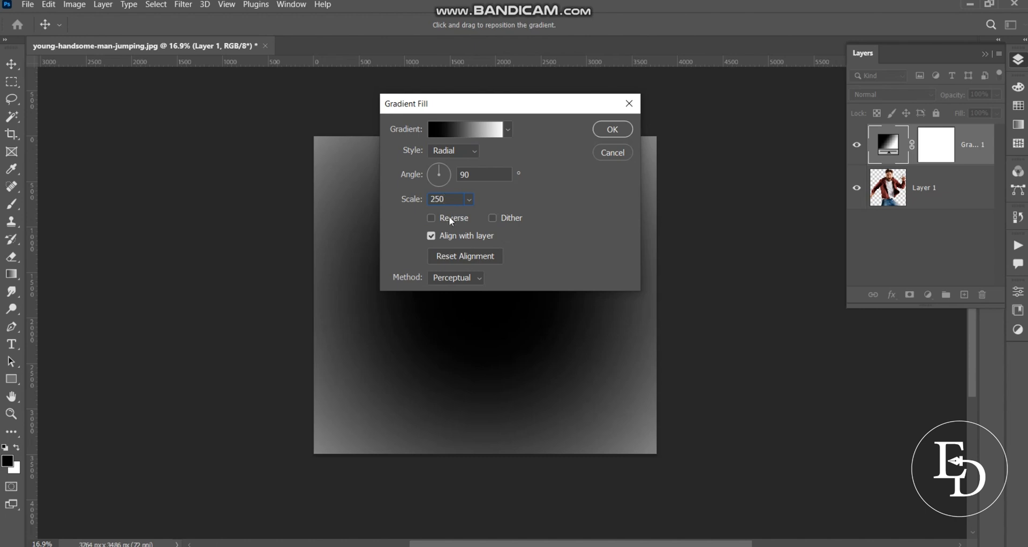
click(450, 219)
click(612, 129)
key(z)
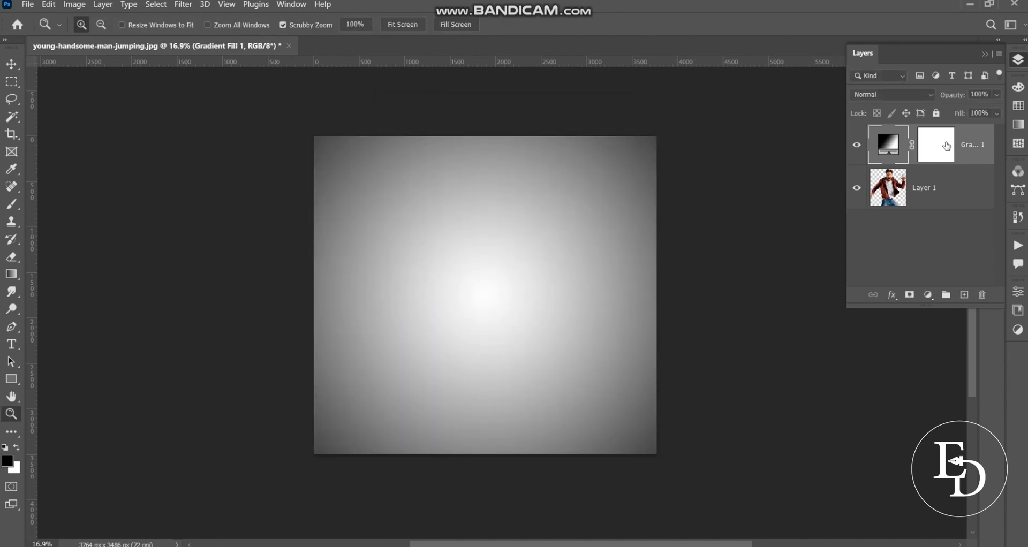
drag(979, 156, 968, 198)
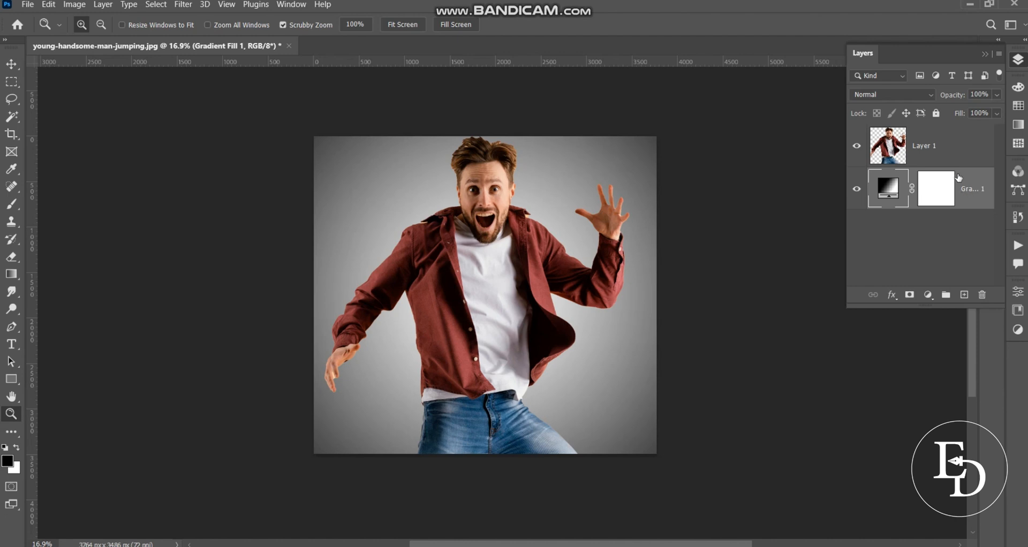
Duplicate the man's layer, Layer 1, and hide the duplicate
click(935, 157)
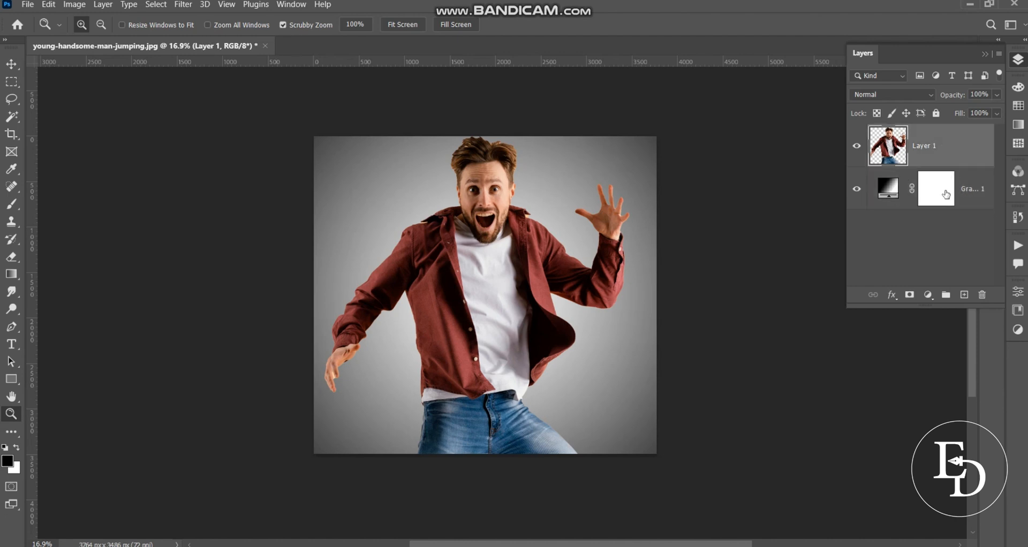
key(ctrl+j)
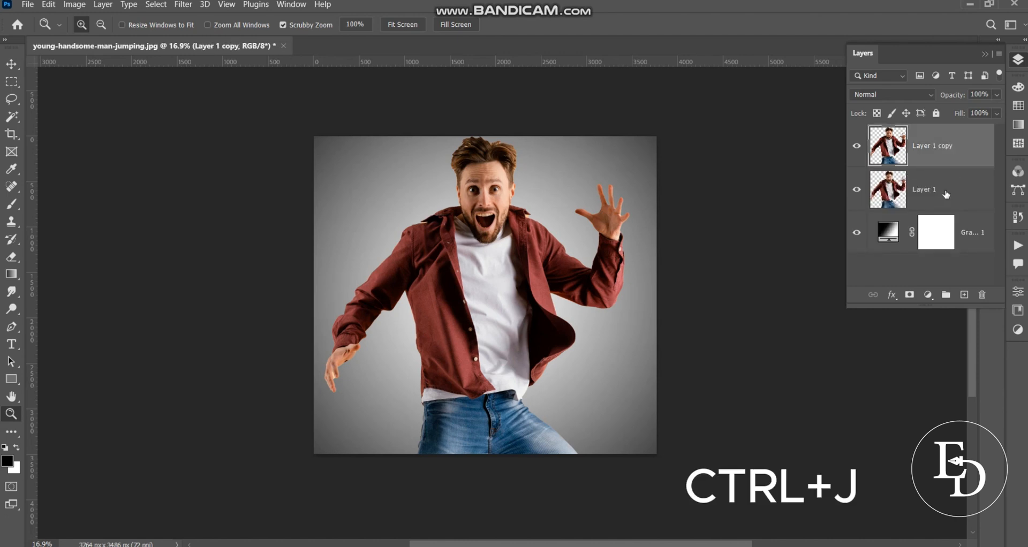
click(857, 146)
Liquify Layer 1 with Forward Warp, smearing the man's hair, raised arm, shirt and jeans out to the canvas's right edge
click(910, 196)
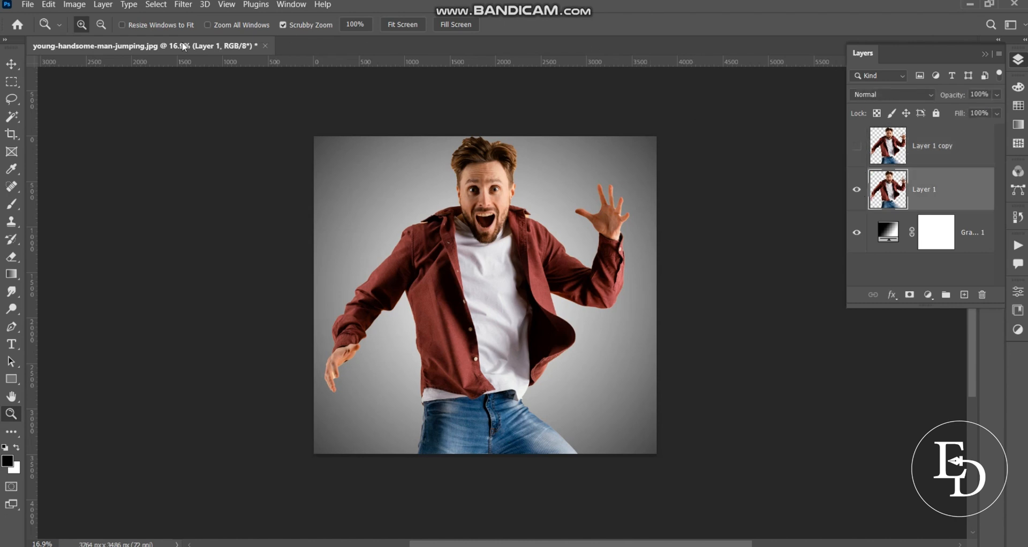
click(183, 4)
click(188, 118)
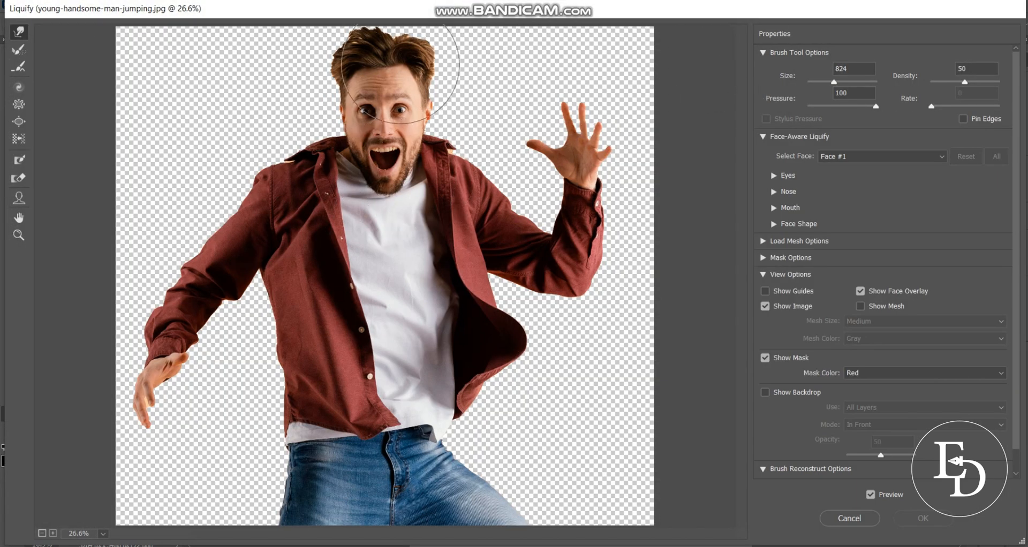
mouse_move(416, 57)
mouse_down()
mouse_move(458, 39)
mouse_move(423, 23)
mouse_move(527, 50)
mouse_move(616, 37)
mouse_move(568, 32)
mouse_move(666, 35)
mouse_up()
mouse_move(448, 91)
mouse_down()
mouse_move(620, 74)
mouse_move(463, 116)
mouse_move(616, 104)
mouse_move(482, 110)
mouse_move(509, 134)
mouse_move(627, 119)
mouse_up()
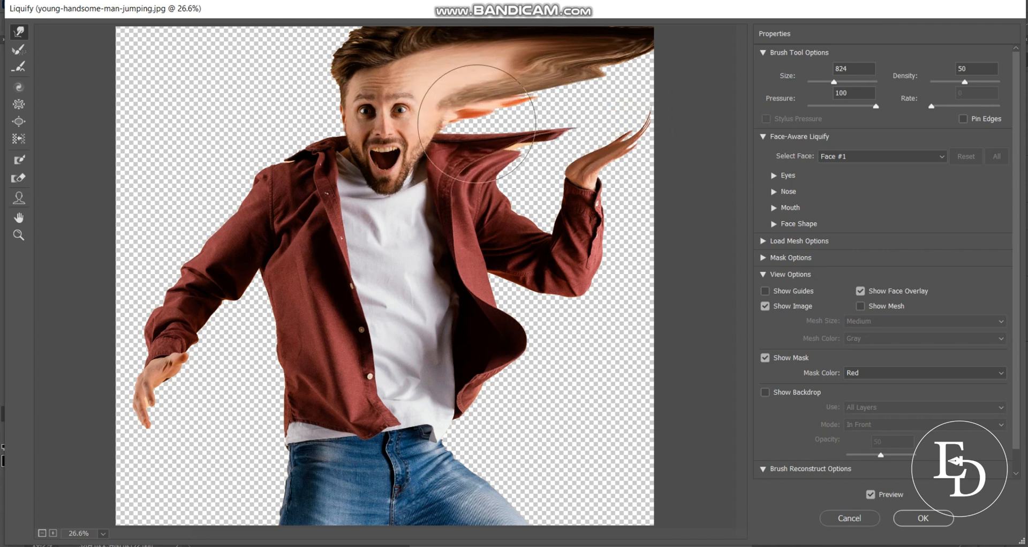
drag(476, 123, 621, 111)
mouse_move(480, 141)
mouse_down()
mouse_move(585, 141)
mouse_move(449, 139)
mouse_move(604, 118)
mouse_move(472, 136)
mouse_move(601, 117)
mouse_move(642, 94)
mouse_move(538, 115)
mouse_move(678, 68)
mouse_move(629, 181)
mouse_move(679, 203)
mouse_move(623, 177)
mouse_move(697, 150)
mouse_move(612, 220)
mouse_move(539, 238)
mouse_move(680, 238)
mouse_move(632, 236)
mouse_move(454, 275)
mouse_move(636, 292)
mouse_move(493, 302)
mouse_move(662, 310)
mouse_move(596, 299)
mouse_move(645, 277)
mouse_move(497, 335)
mouse_move(655, 347)
mouse_move(673, 363)
mouse_move(590, 403)
mouse_move(483, 387)
mouse_move(591, 450)
mouse_move(611, 452)
mouse_move(506, 379)
mouse_move(671, 407)
mouse_move(626, 398)
mouse_move(588, 372)
mouse_move(668, 380)
mouse_move(472, 406)
mouse_move(563, 467)
mouse_move(592, 471)
mouse_move(476, 463)
mouse_move(641, 499)
mouse_move(458, 459)
mouse_move(684, 462)
mouse_move(584, 443)
mouse_move(559, 424)
mouse_move(709, 423)
mouse_move(538, 462)
mouse_move(650, 473)
mouse_move(674, 496)
mouse_move(554, 498)
mouse_move(664, 498)
mouse_up()
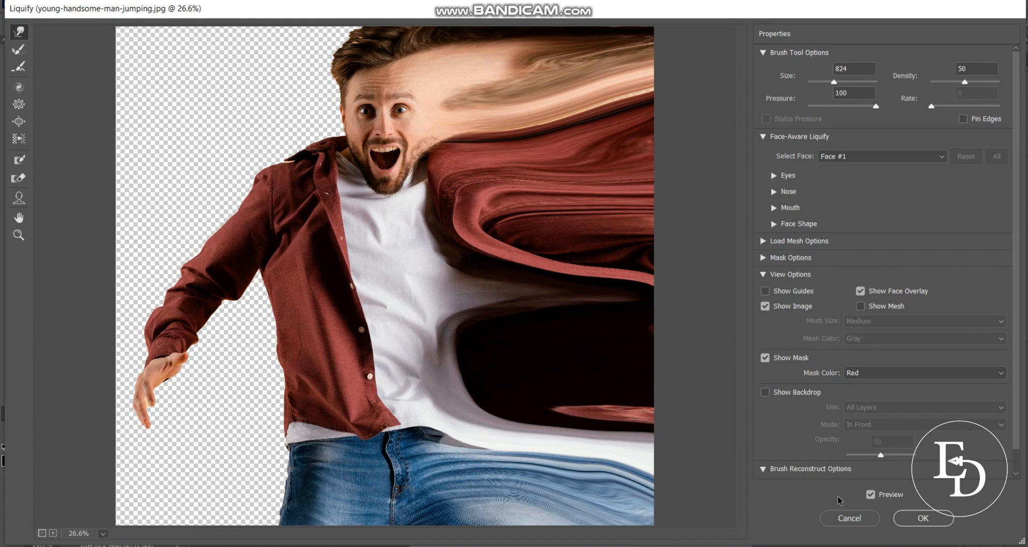
click(926, 517)
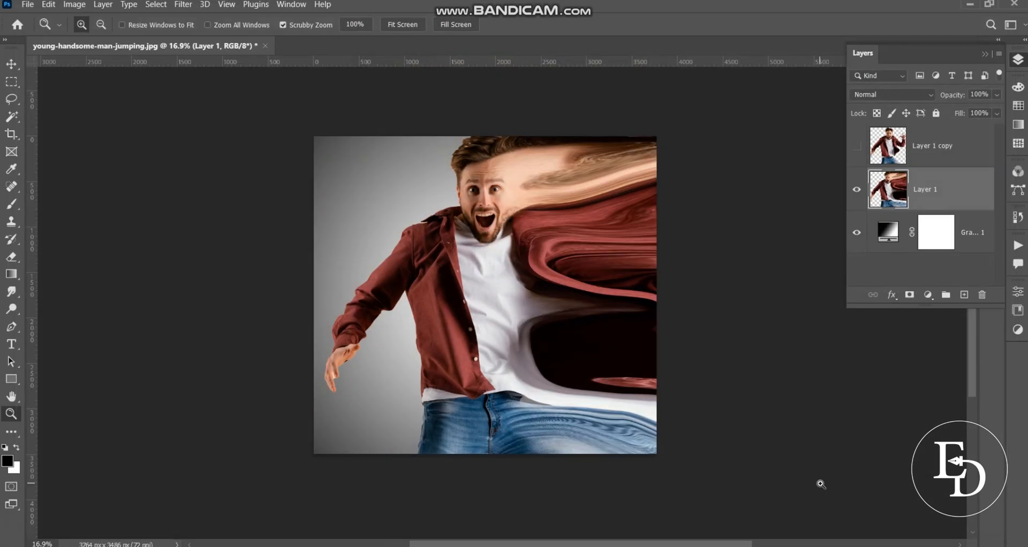
Add a black mask to Layer 1, and show Layer 1 copy with a white mask added
alt+click(909, 294)
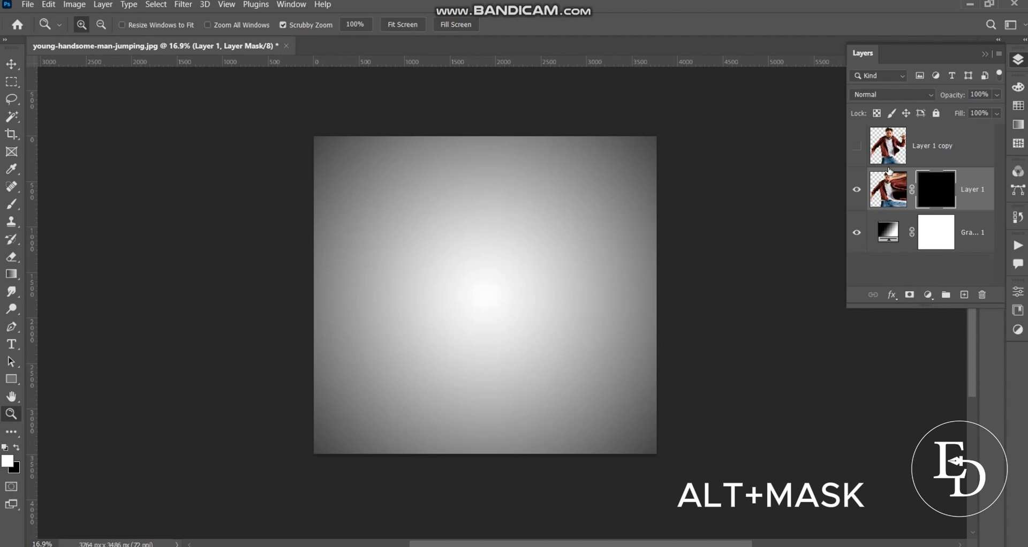
click(858, 147)
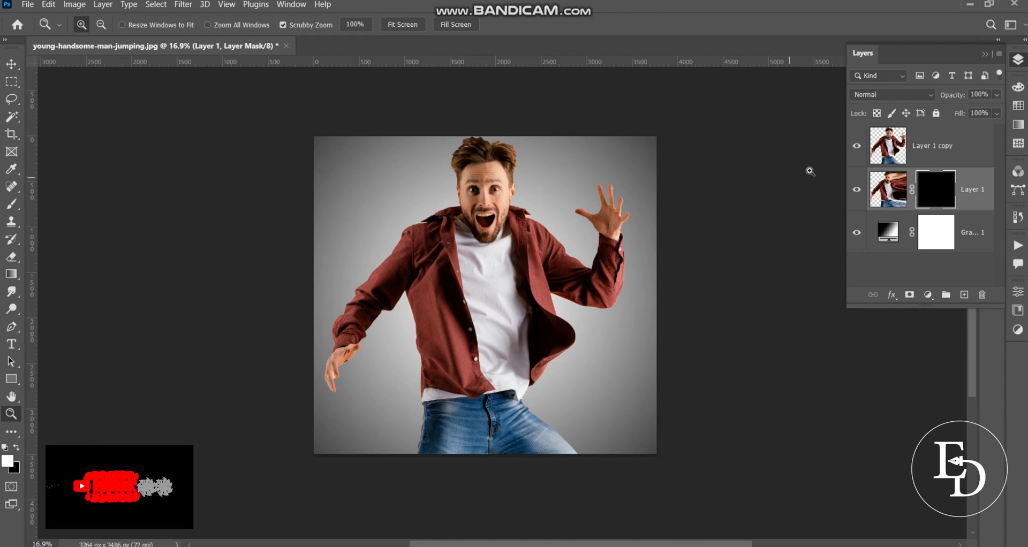
click(930, 152)
click(909, 294)
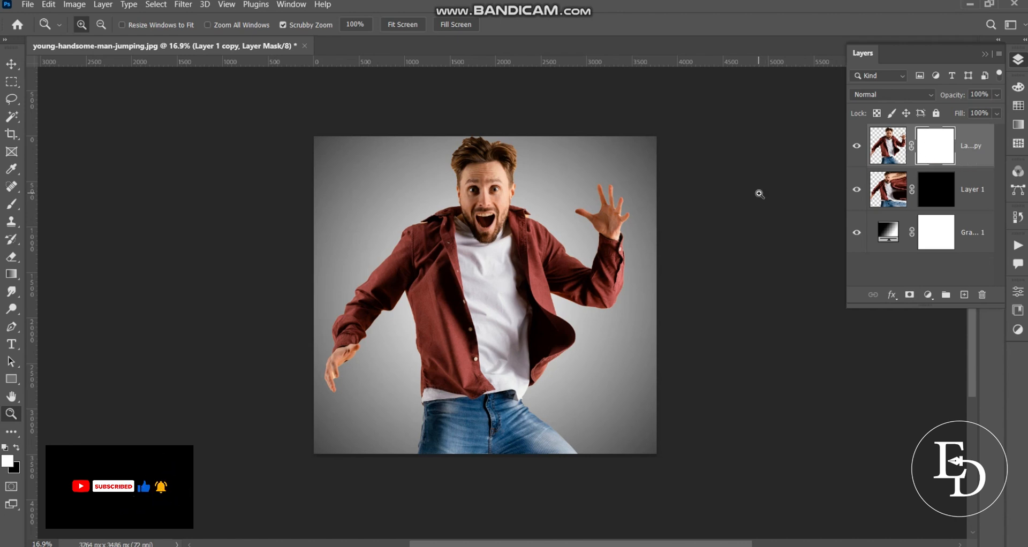
Make black the foreground color and choose scatter brush 11 at 2500 px for the Brush tool
click(17, 448)
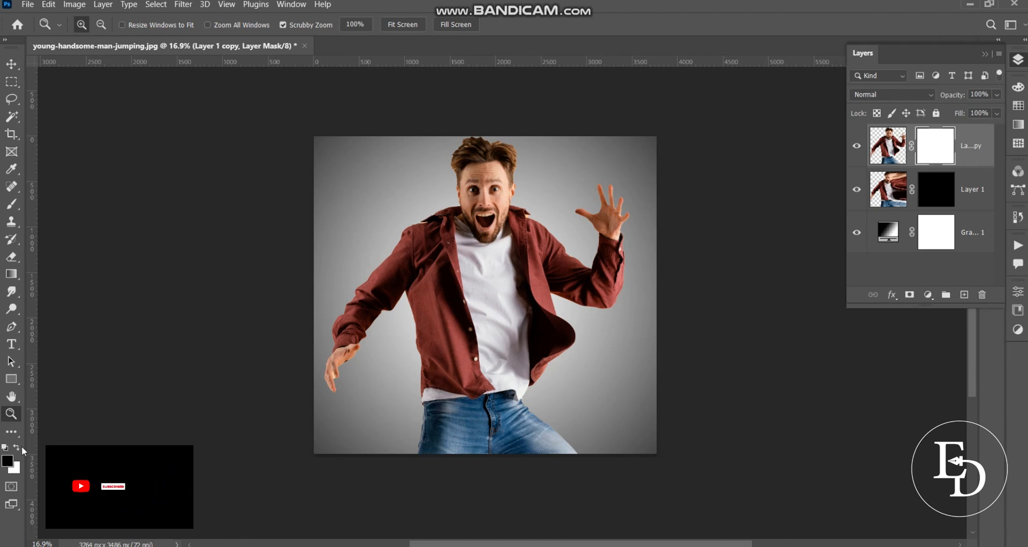
click(13, 204)
click(96, 25)
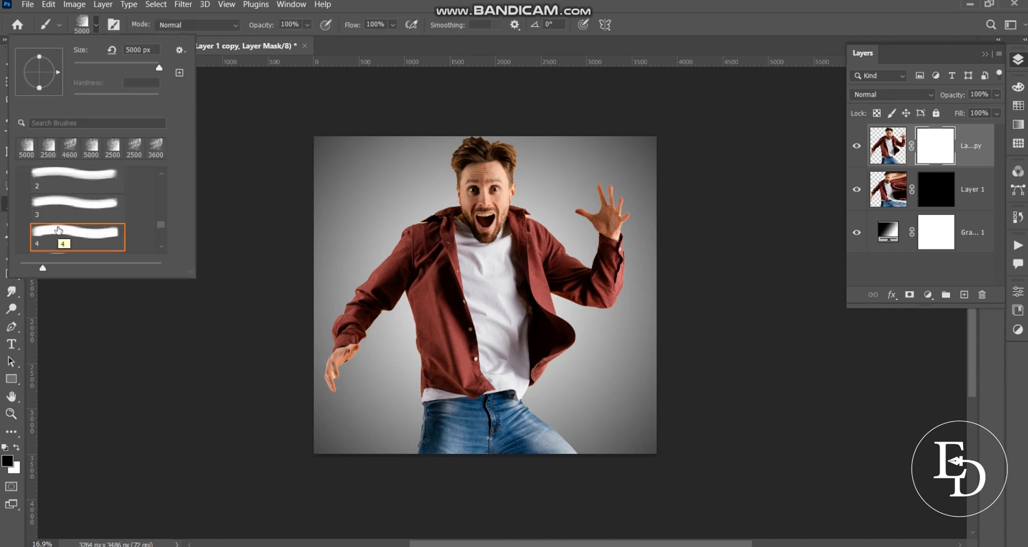
scroll(59, 225, down, 5)
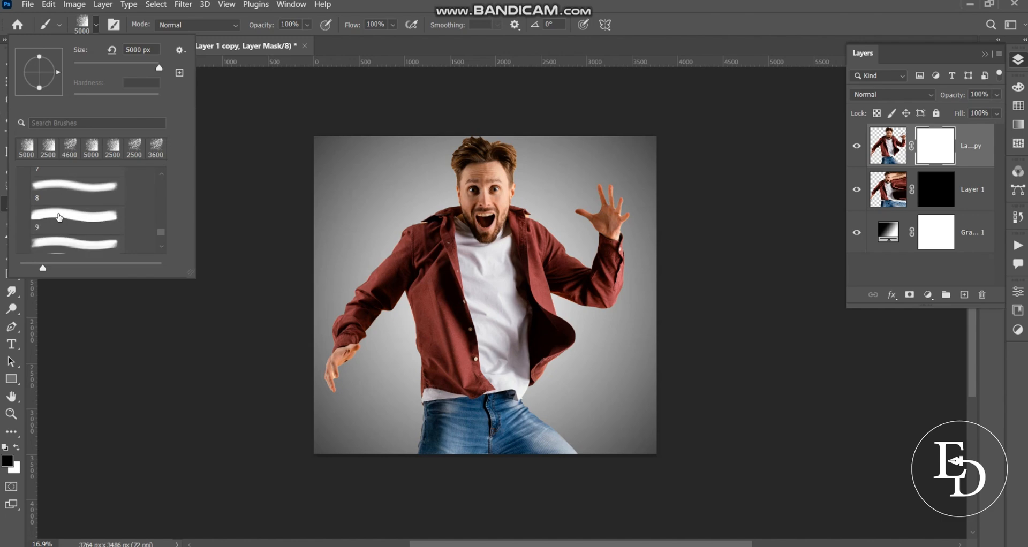
scroll(59, 217, down, 2)
click(85, 220)
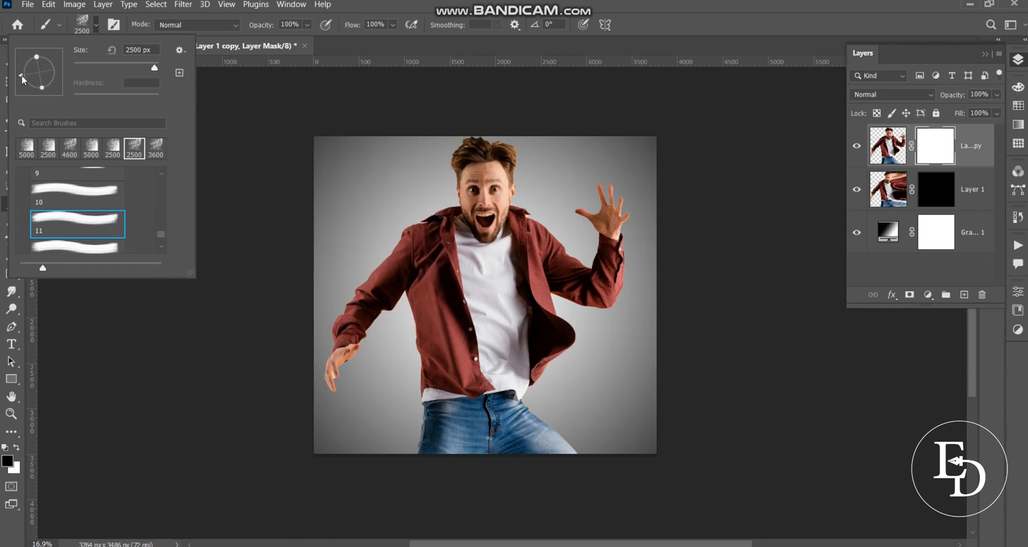
Target Layer 1 copy's mask and rotate the scatter brush tip to -22°
click(23, 80)
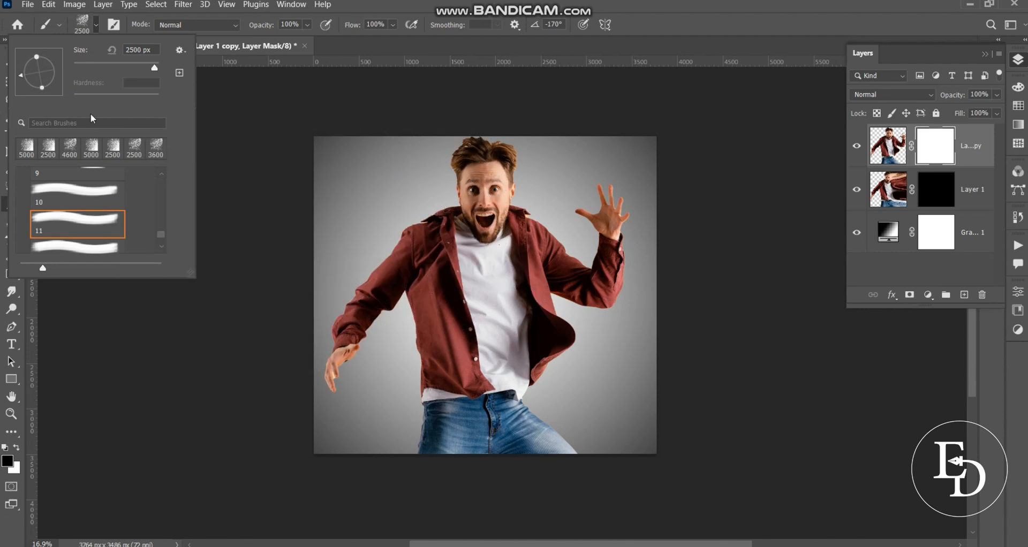
click(21, 70)
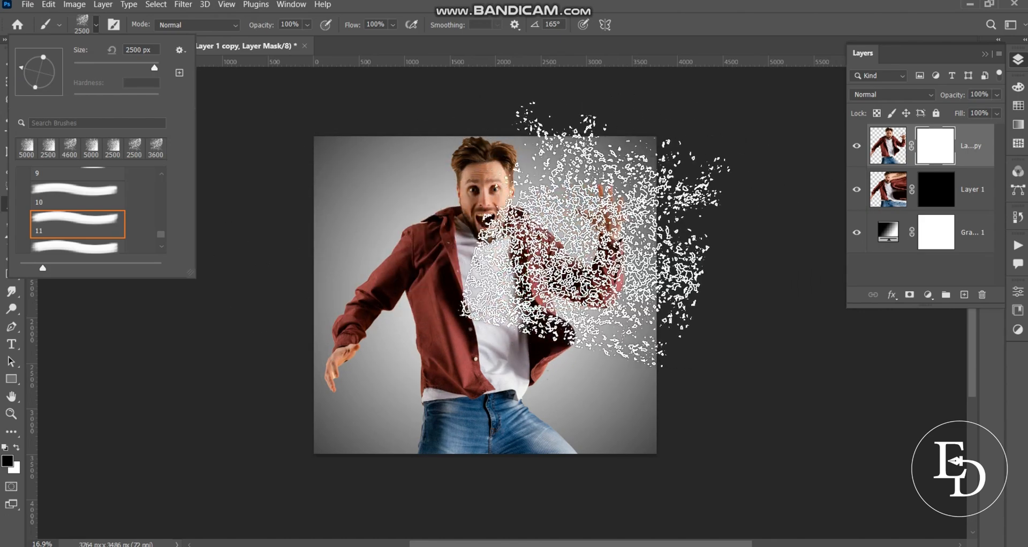
click(927, 148)
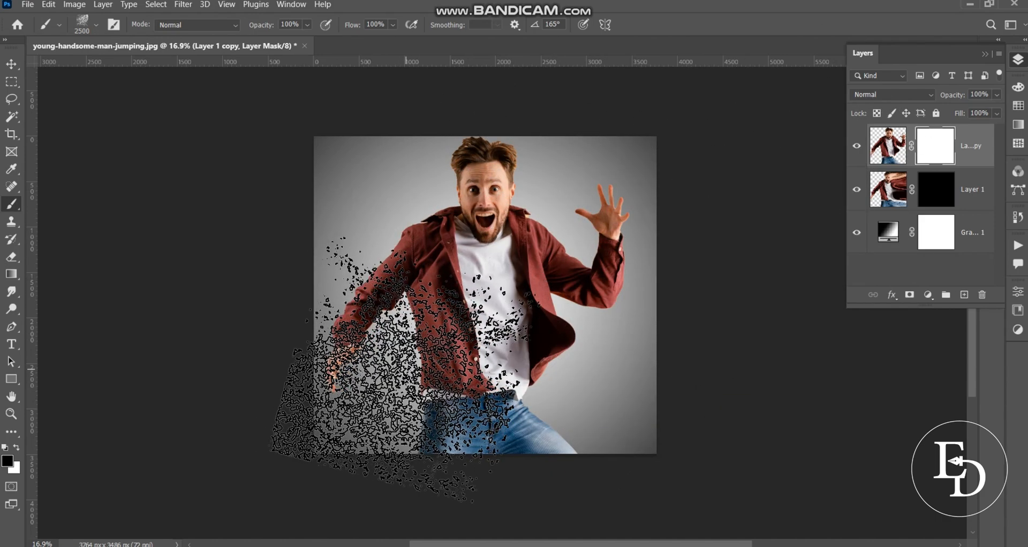
click(97, 25)
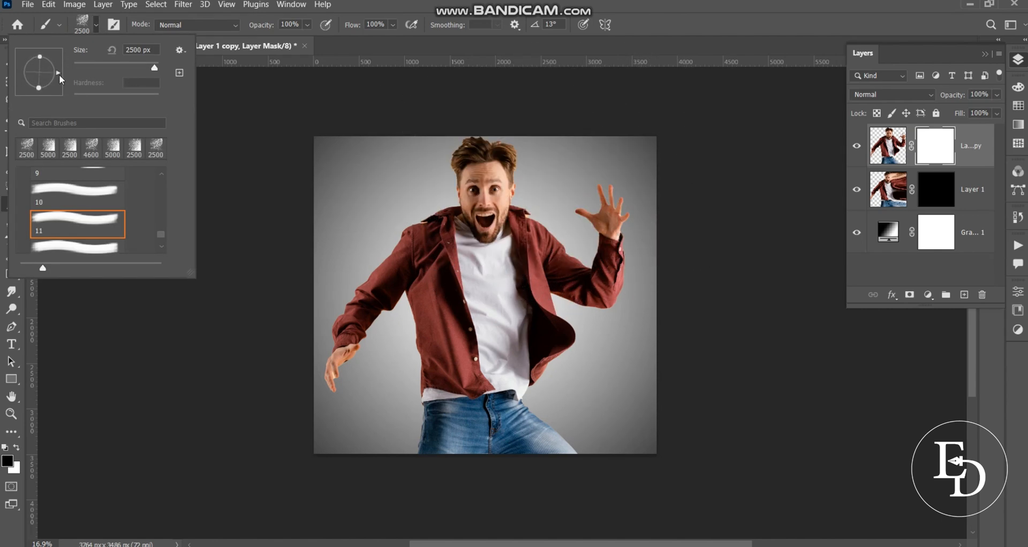
Stamp black scatter on Layer 1 copy's mask over the raised arm, the adjacent side of the shirt and the jeans
click(583, 191)
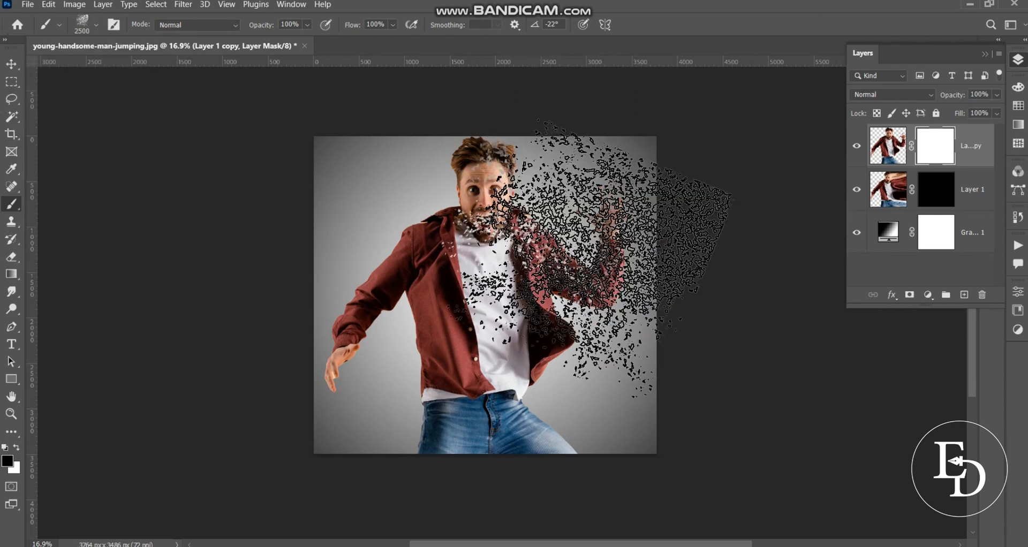
click(598, 331)
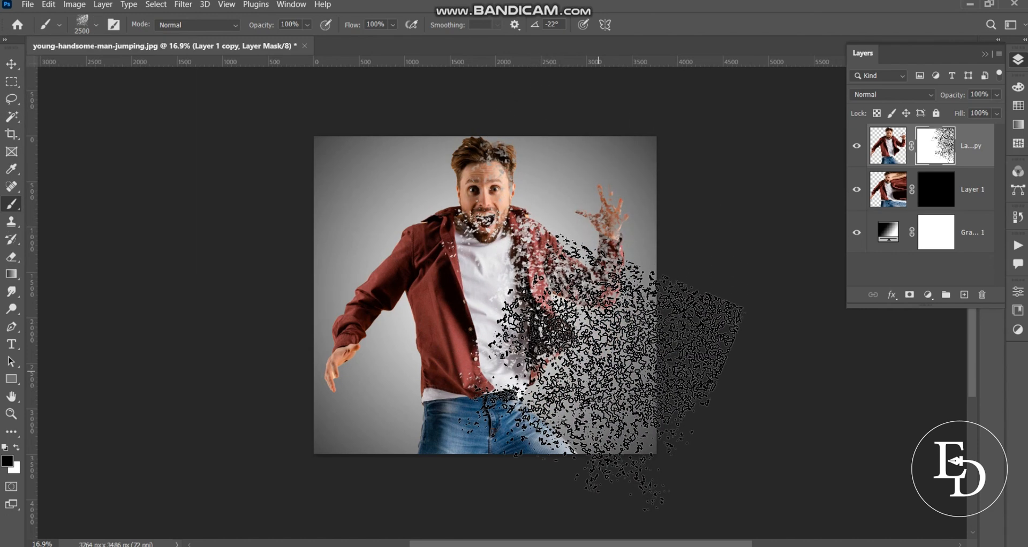
click(596, 376)
click(613, 322)
click(595, 206)
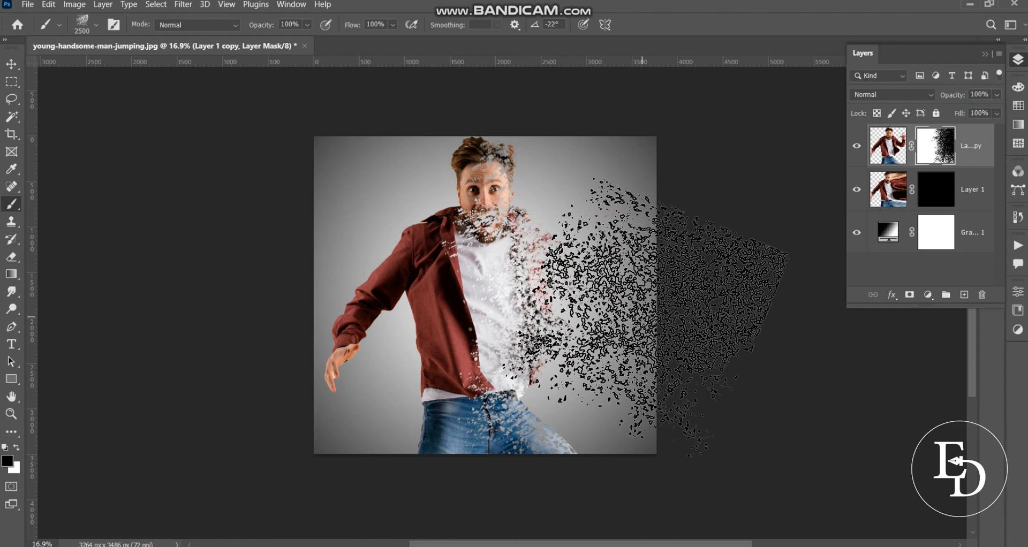
Stamp white on Layer 1's mask around the man's head and shoulder, with the scatter brush rotated to 153°
click(936, 189)
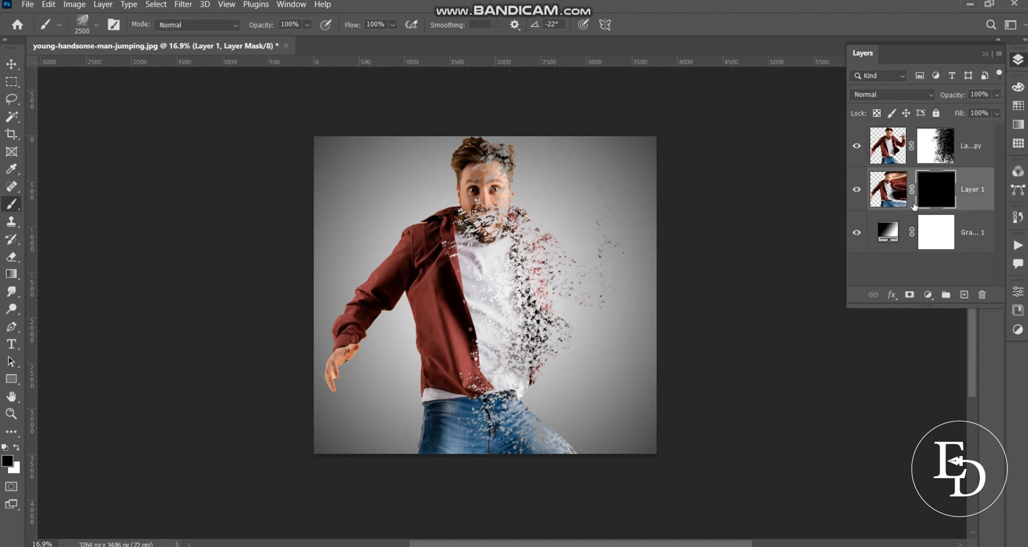
click(18, 450)
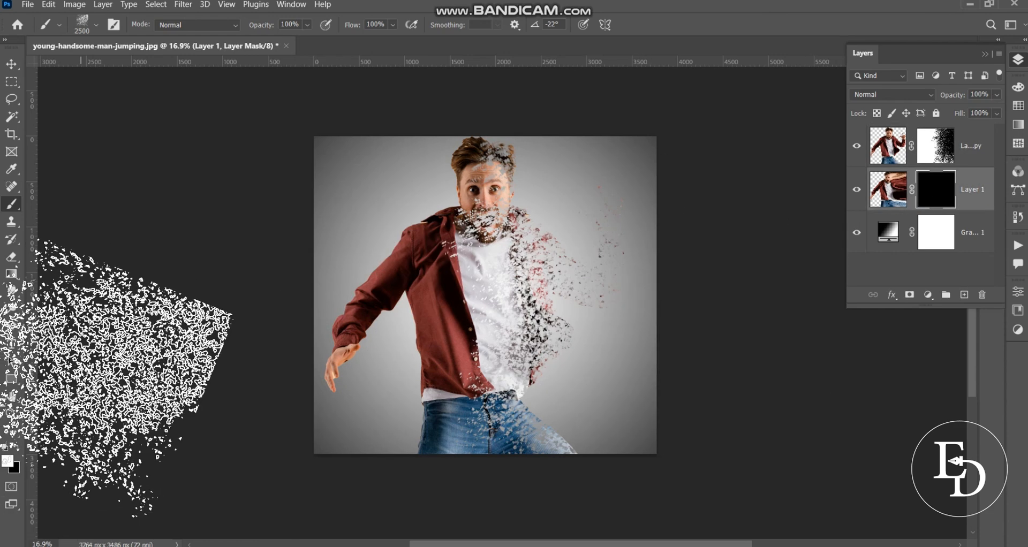
click(96, 26)
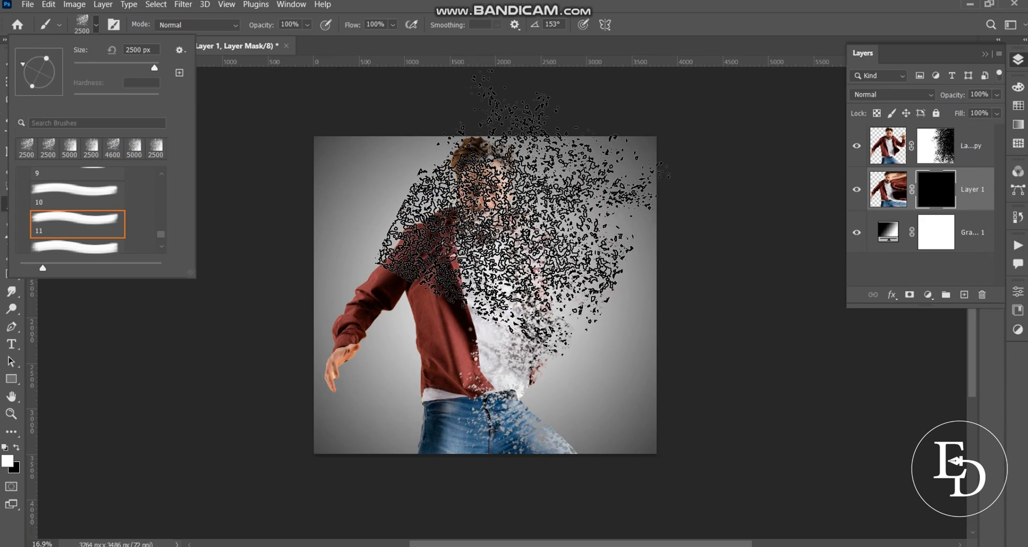
click(516, 214)
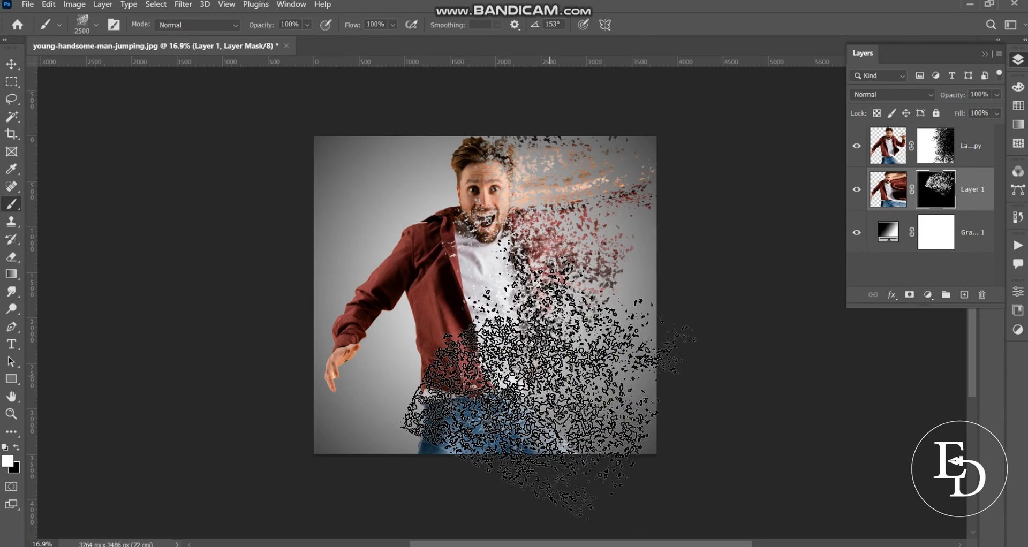
Enlarge the scatter brush to 3300 px and stamp white on Layer 1's mask over the lower shirt and jeans
key(bracketright)
key(bracketright)
key(bracketright)
key(bracketright)
key(bracketright)
key(bracketright)
key(bracketright)
key(bracketright)
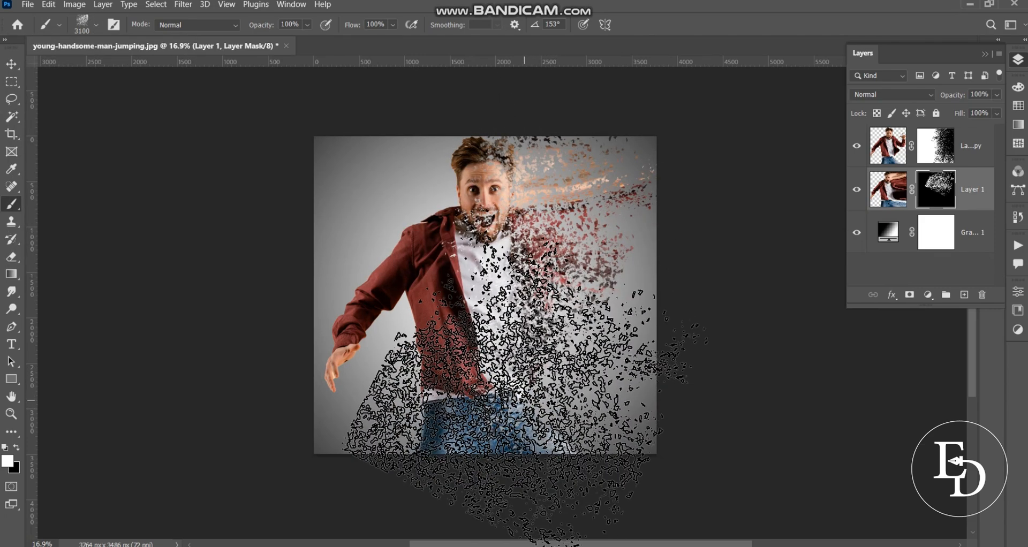
click(522, 352)
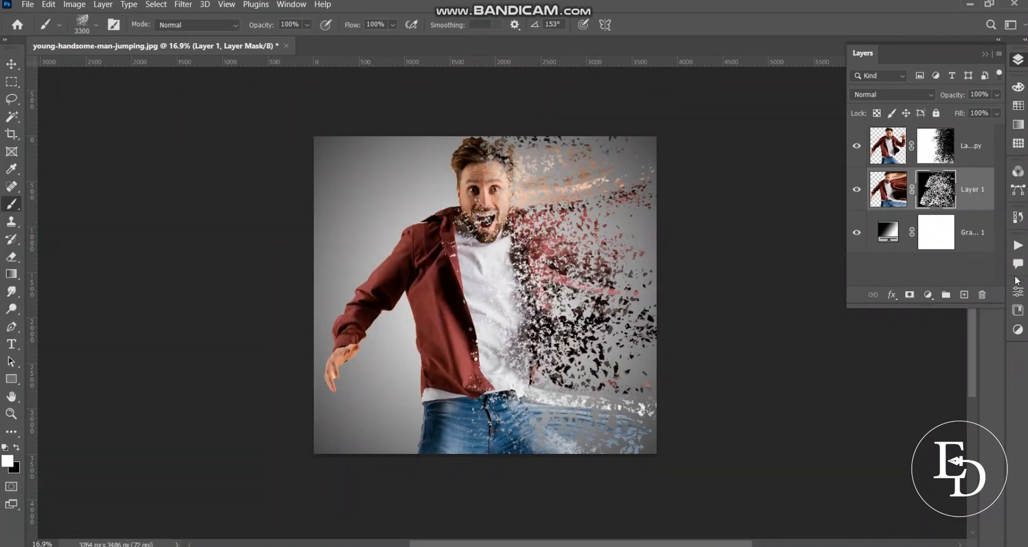
Add a Gradient Map adjustment layer above Layer 1, using the Purple_15 preset from the Purples group
click(937, 297)
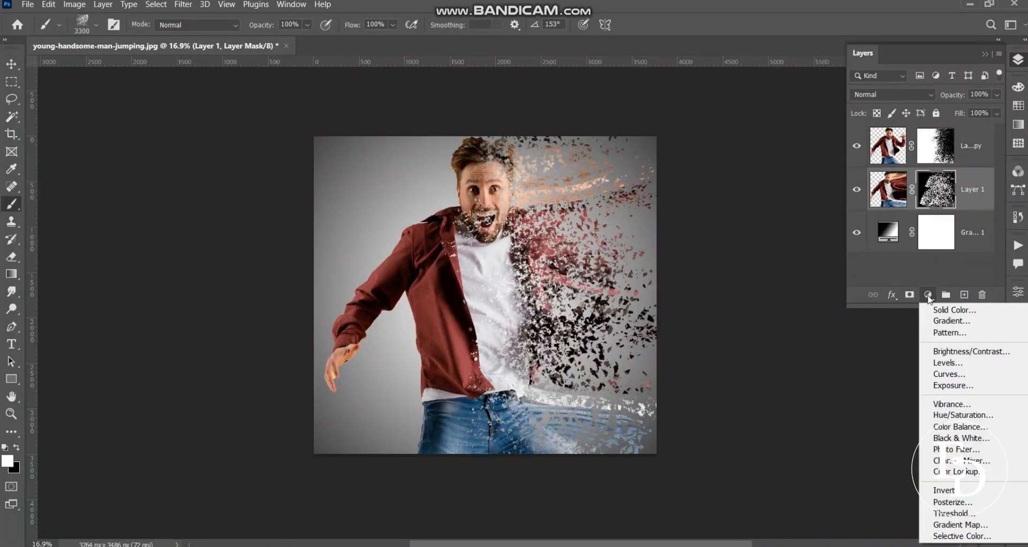
click(948, 525)
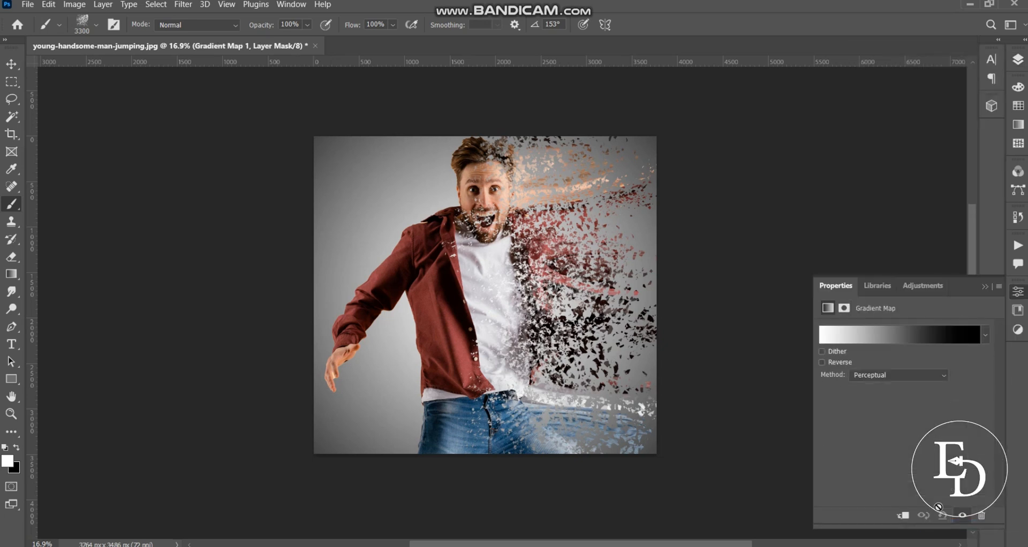
click(873, 335)
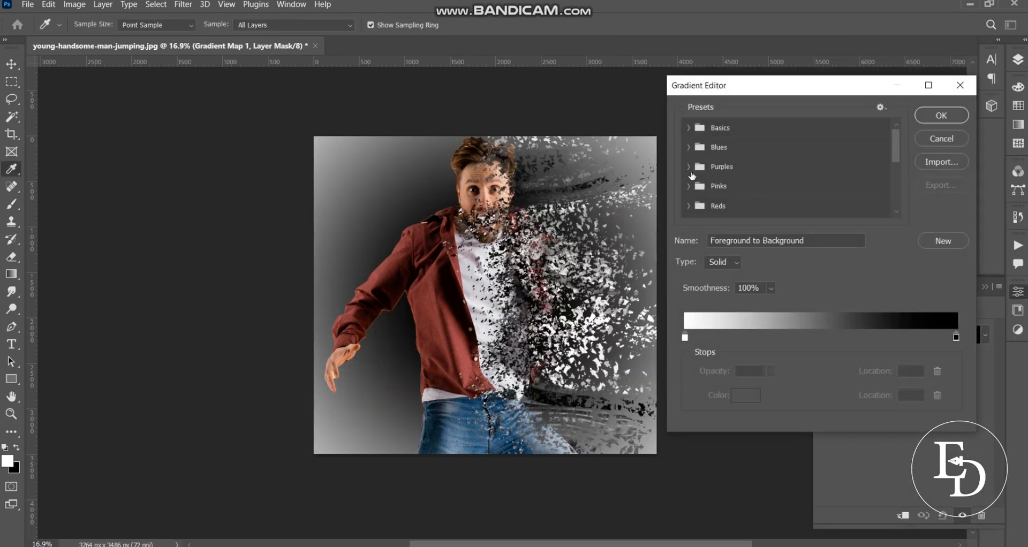
click(689, 167)
scroll(774, 182, down, 3)
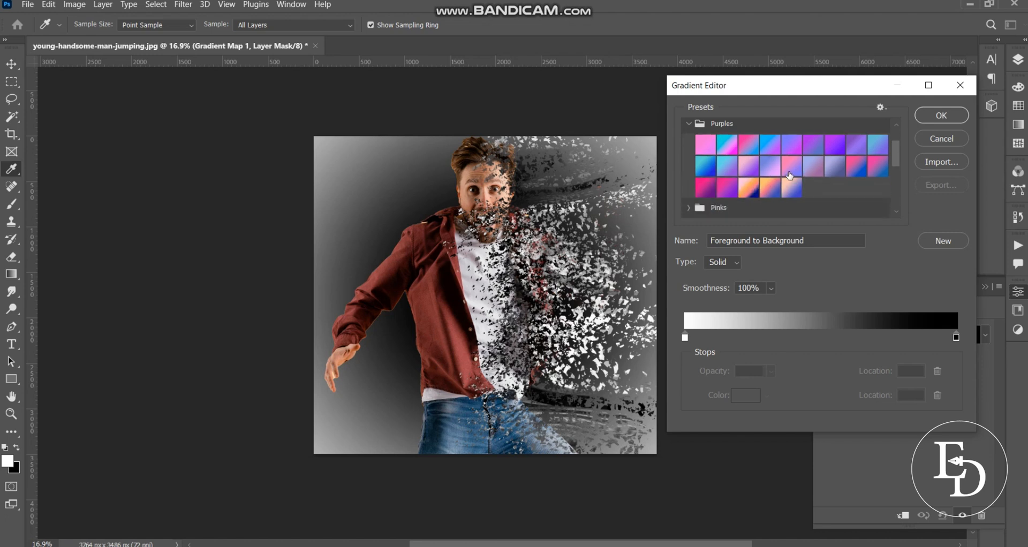
click(750, 167)
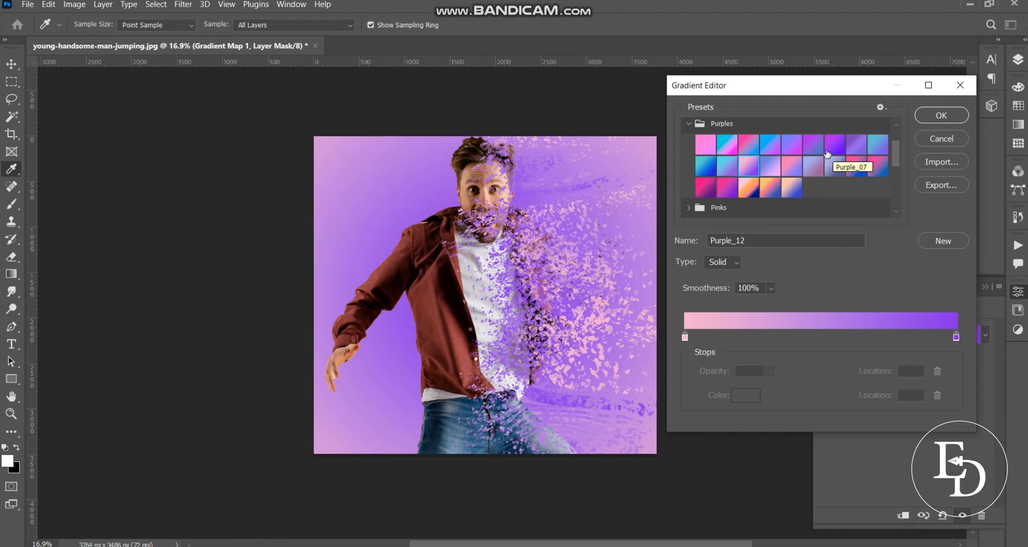
click(771, 152)
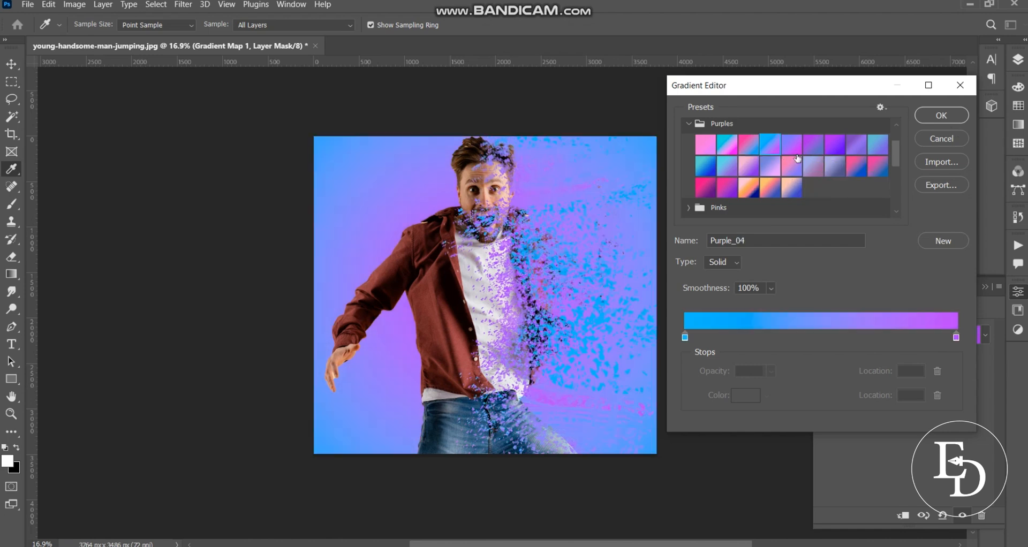
click(815, 167)
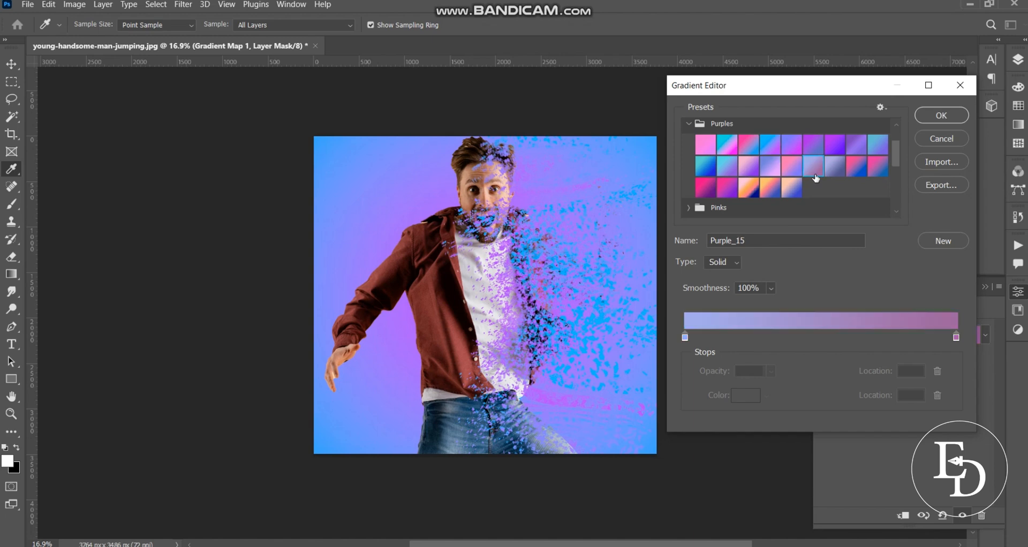
click(941, 115)
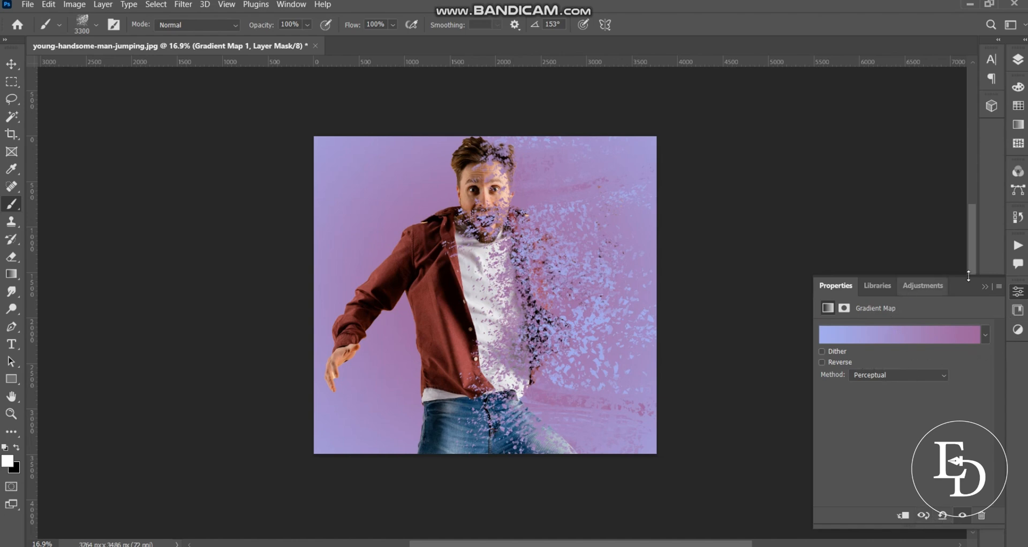
Set the Gradient Map layer's blend mode to Soft Light and its opacity to 60%
click(1018, 60)
click(871, 98)
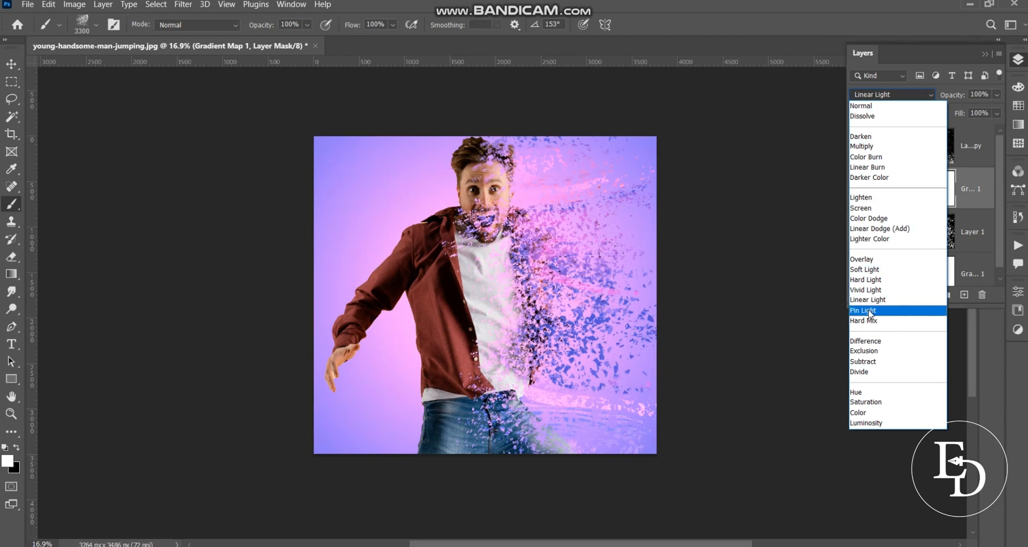
click(871, 273)
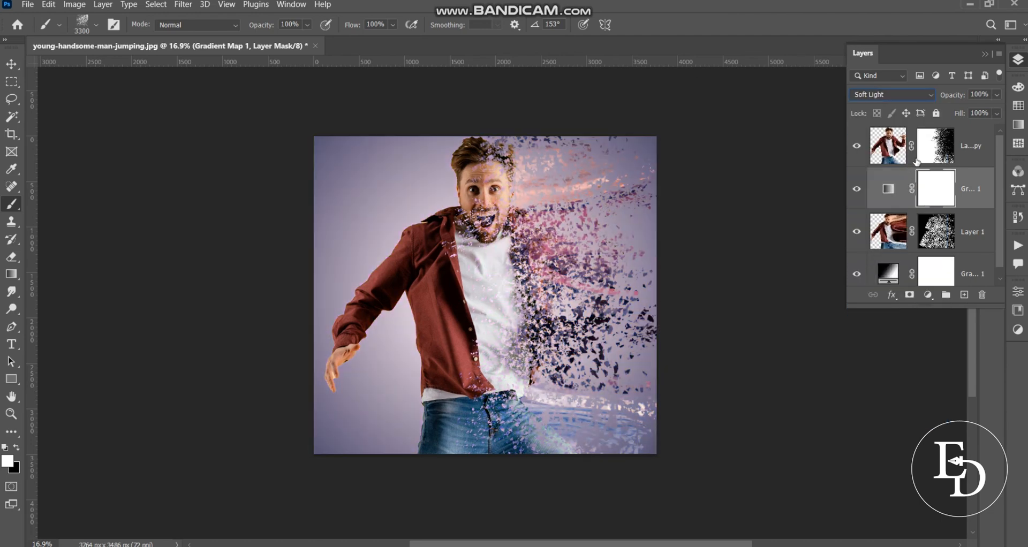
click(985, 95)
text(60)
Switch to the Move tool and place the Gradient Map layer above Layer 1 copy in the layer stack
click(889, 189)
click(888, 146)
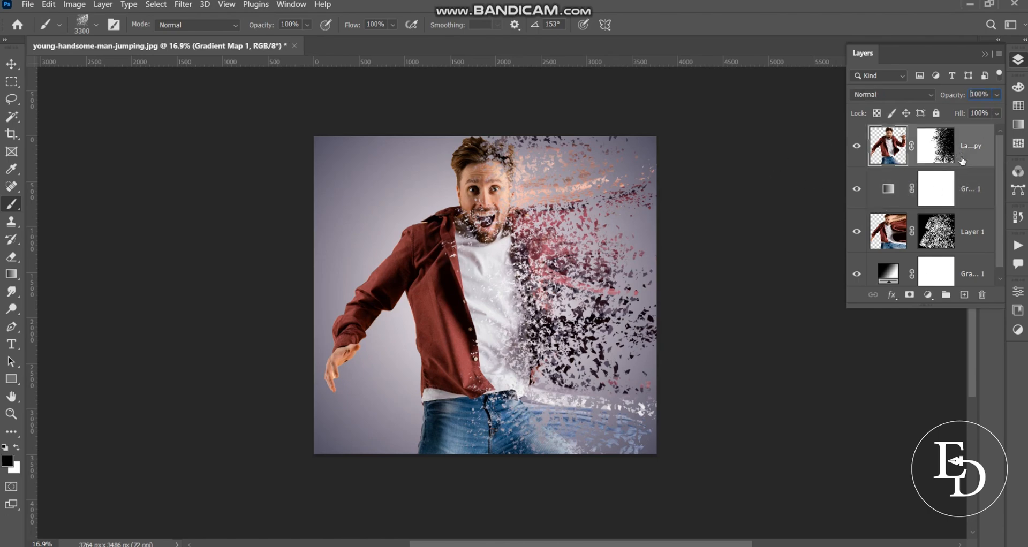
click(11, 65)
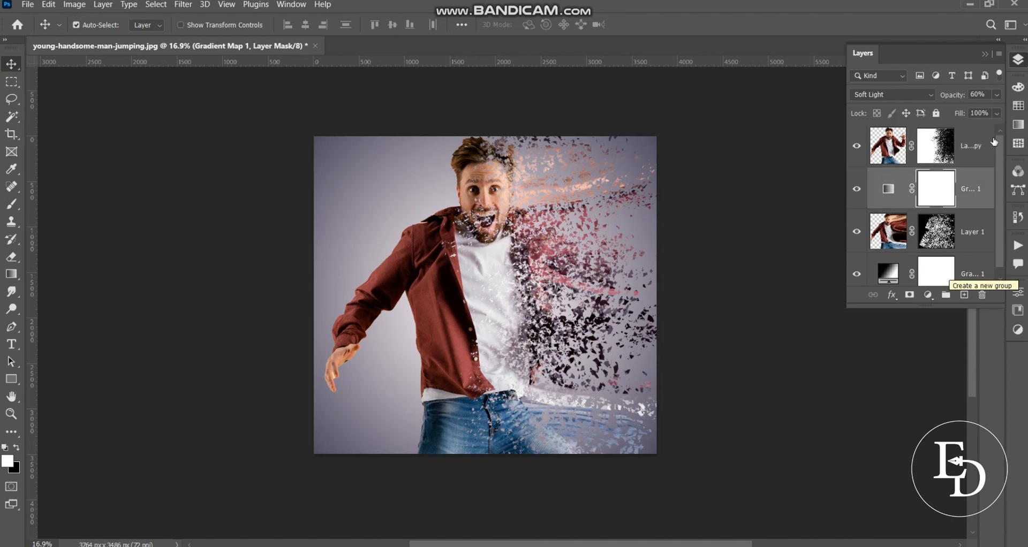
drag(975, 201, 972, 139)
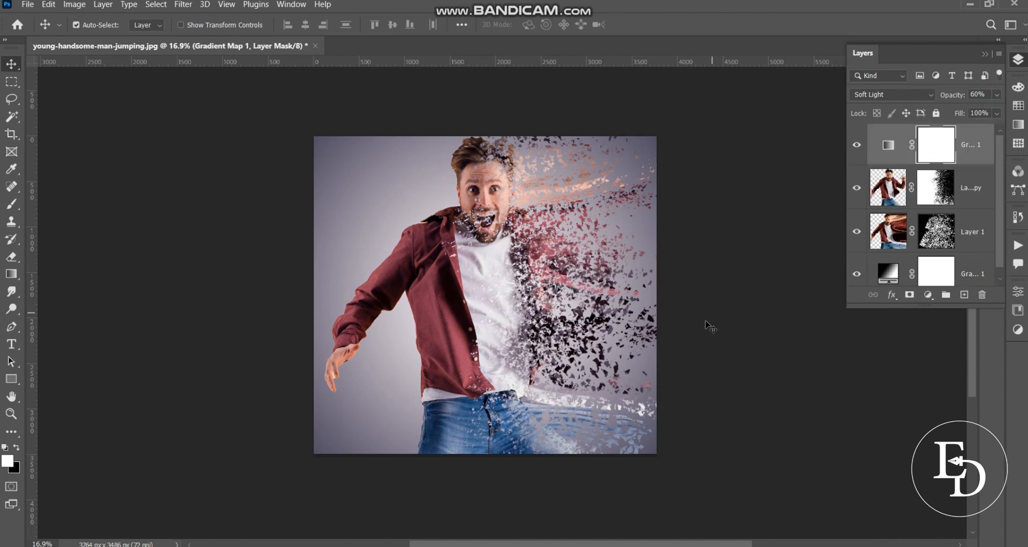